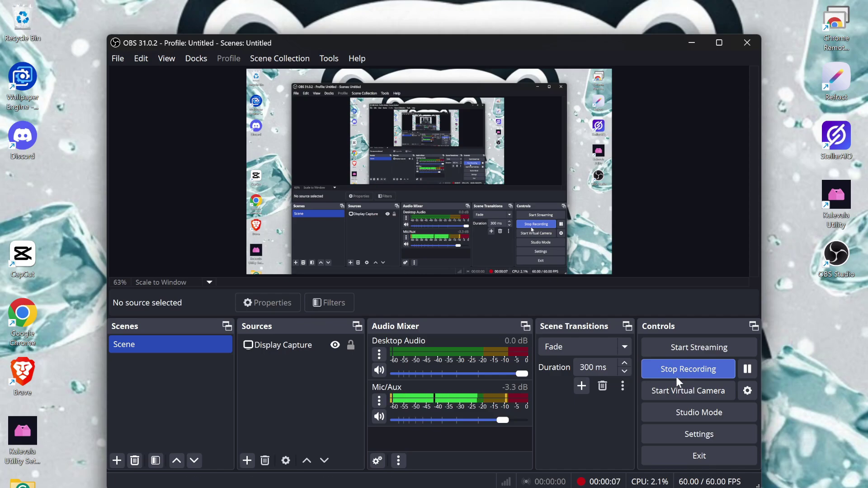
- Stop the OBS recording and switch to Chrome's Unknown Proxies purchase page
left_click(676, 378)
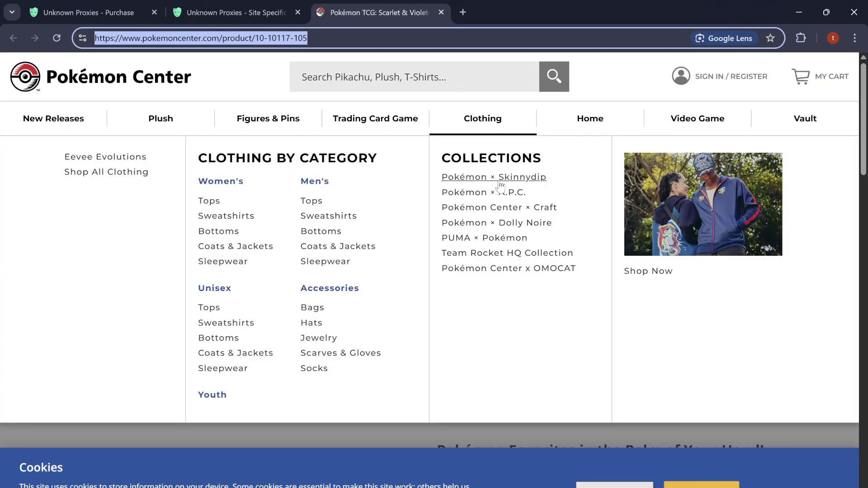
mouse_move(605, 108)
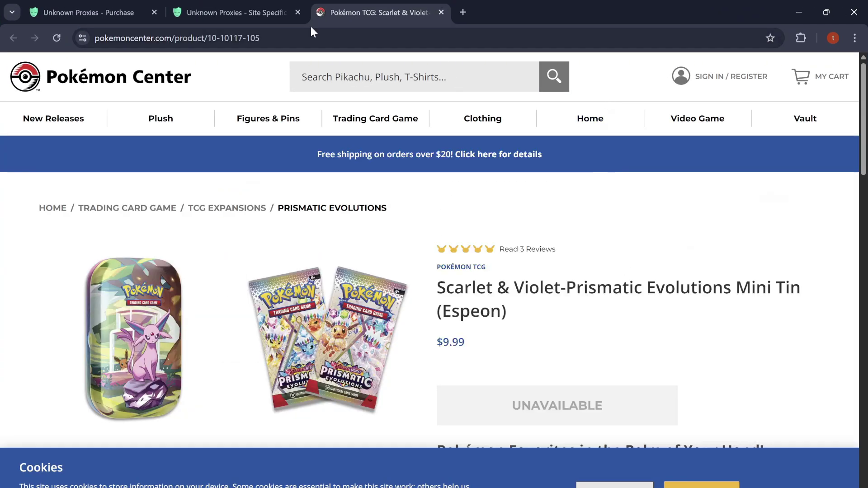
left_click(130, 7)
- Scroll through the Unknown Proxies plan cards, from Retail ISPs at $21.99 to Event ISP Subnet at $449.99
scroll(368, 178, "up", 20)
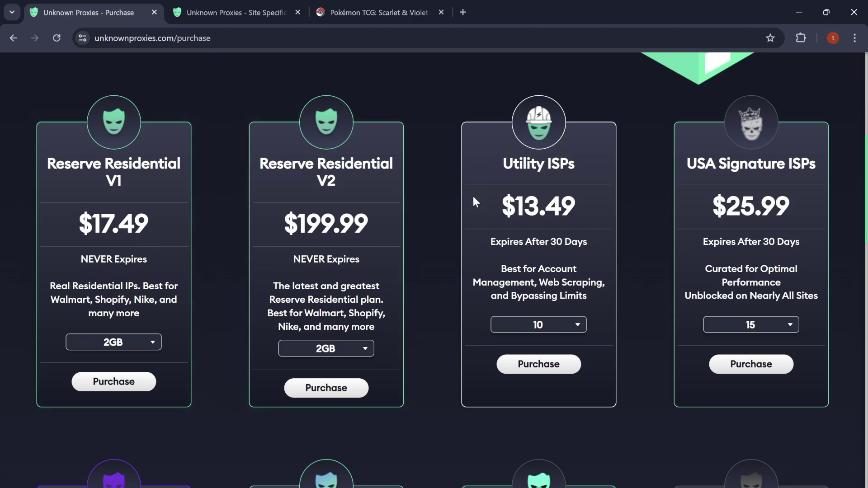
scroll(448, 222, "up", 3)
scroll(449, 221, "down", 3)
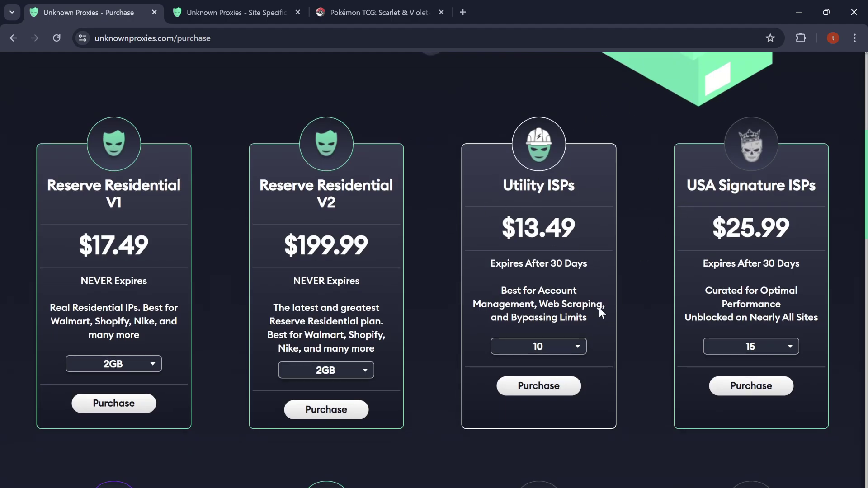
scroll(588, 294, "down", 1)
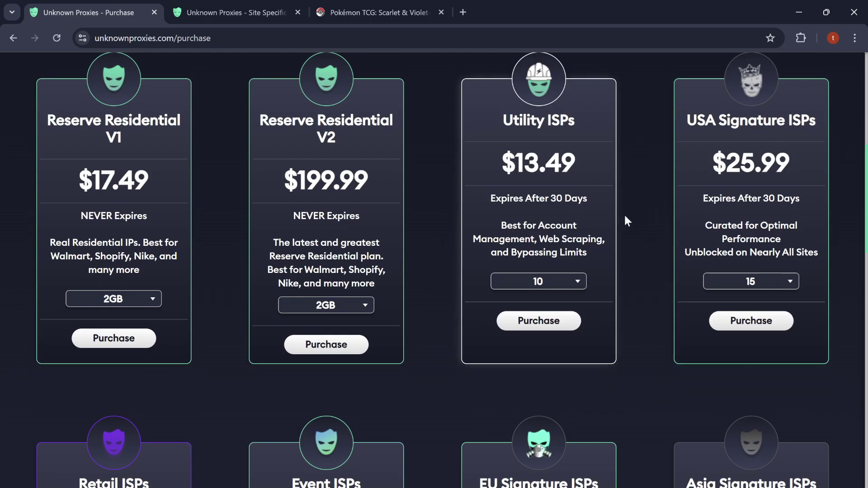
scroll(638, 222, "down", 3)
scroll(244, 308, "up", 2)
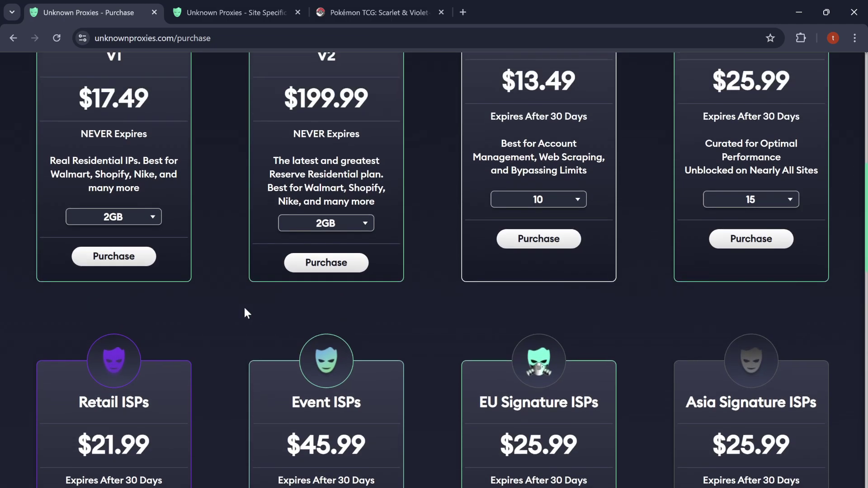
scroll(247, 312, "up", 1)
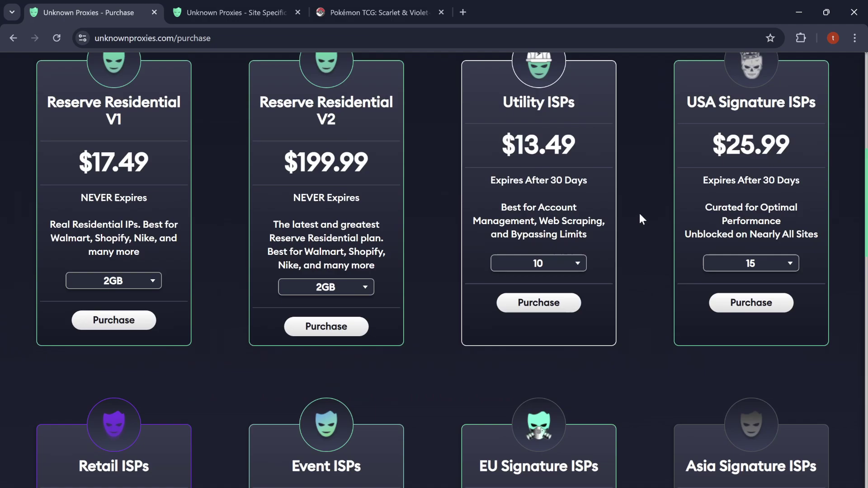
scroll(639, 213, "up", 1)
scroll(649, 242, "down", 3)
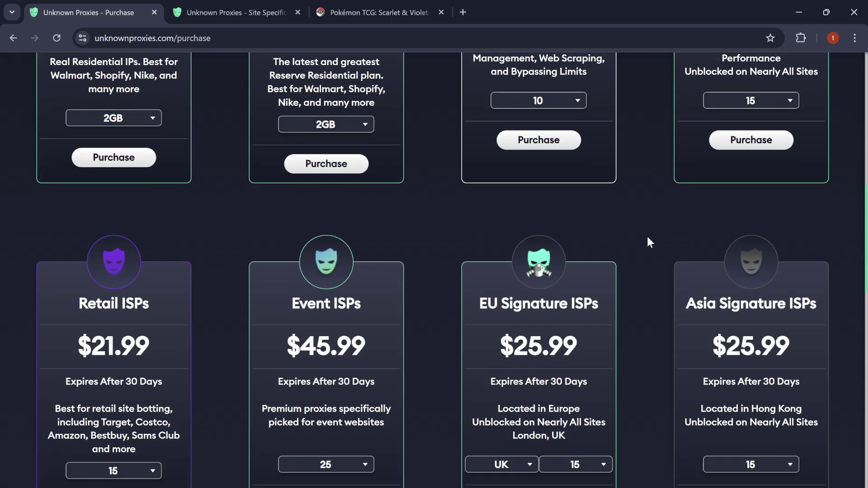
scroll(395, 226, "down", 2)
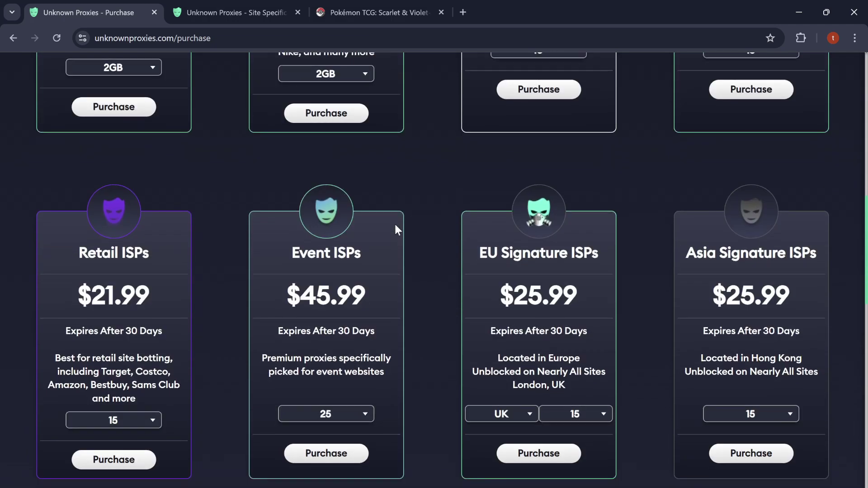
scroll(415, 277, "down", 7)
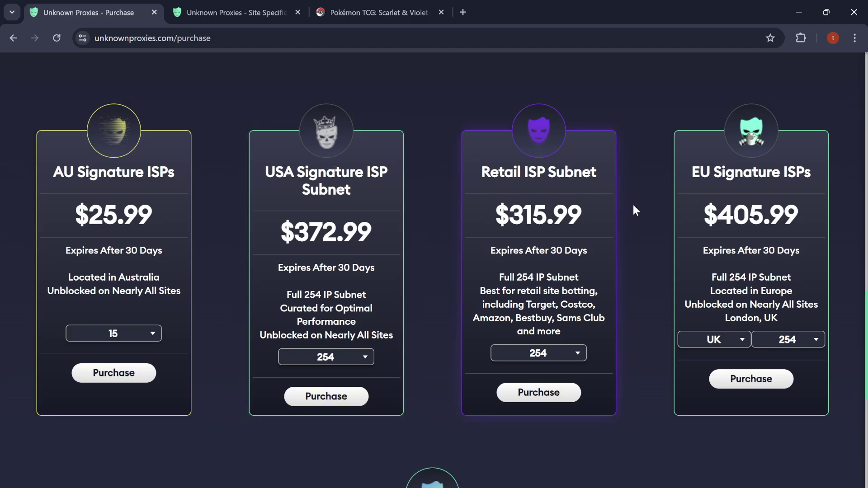
scroll(461, 247, "down", 9)
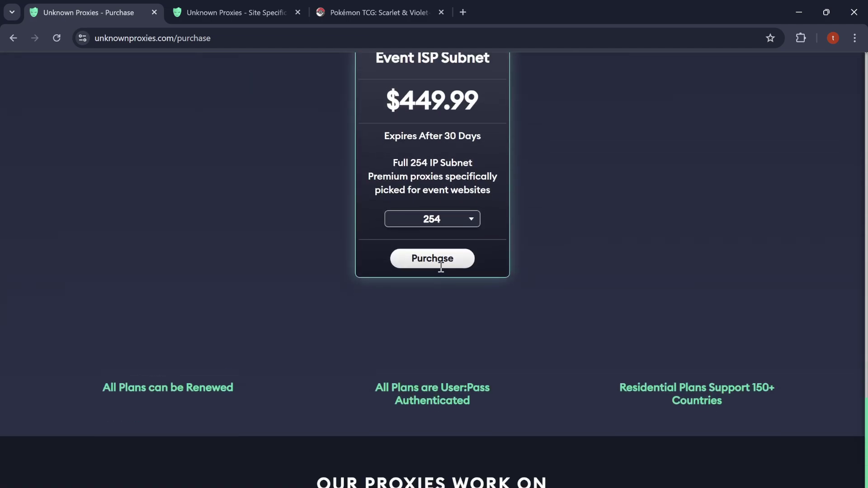
scroll(440, 267, "up", 6)
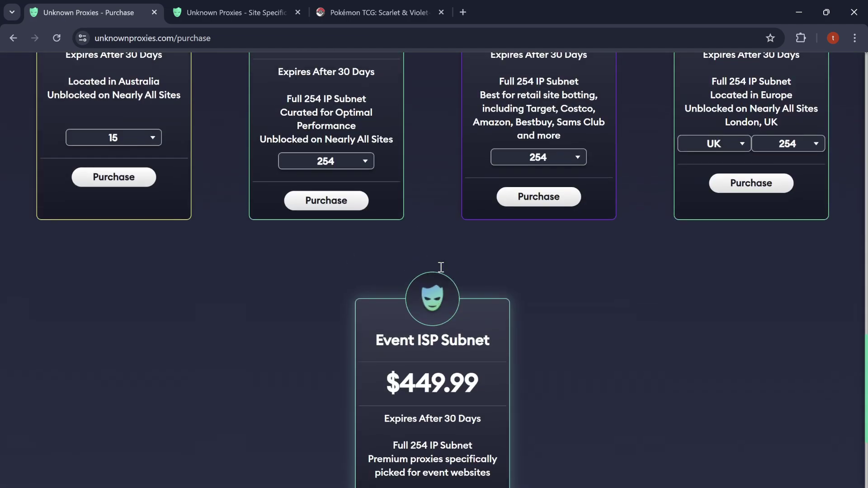
- Minimise Chrome and open #proxy-recommendations in Discord's Unknown Proxies server
left_click(788, 9)
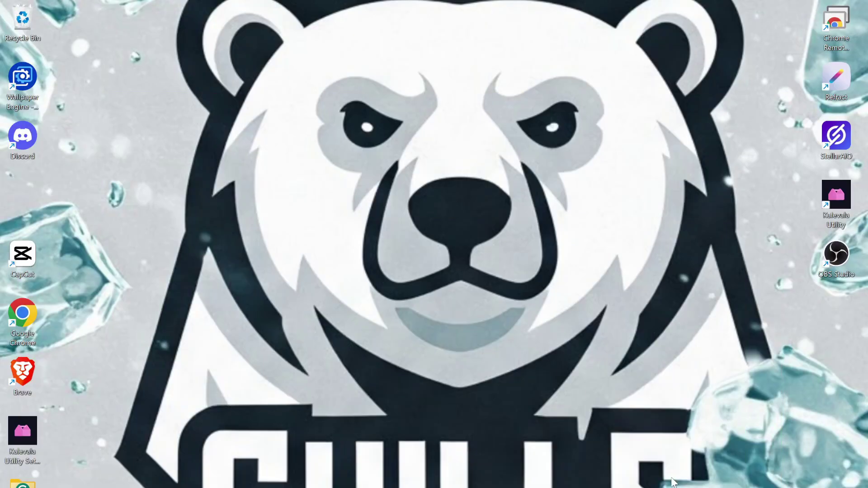
left_click(543, 479)
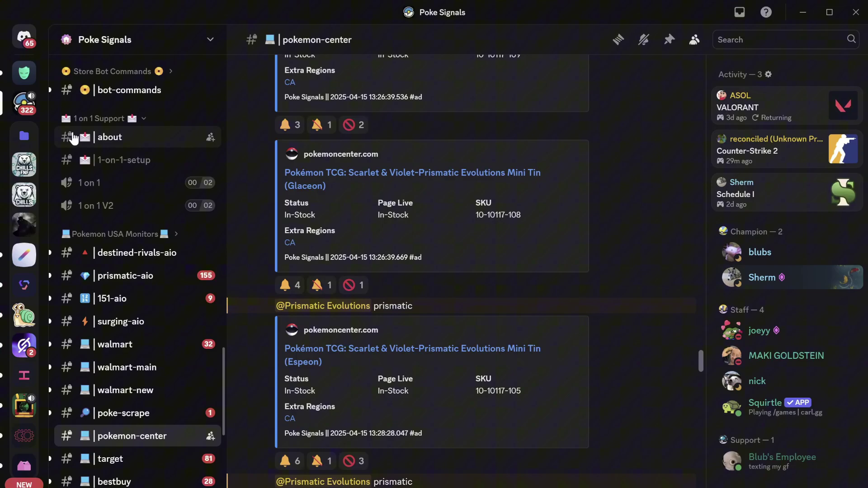
left_click(26, 73)
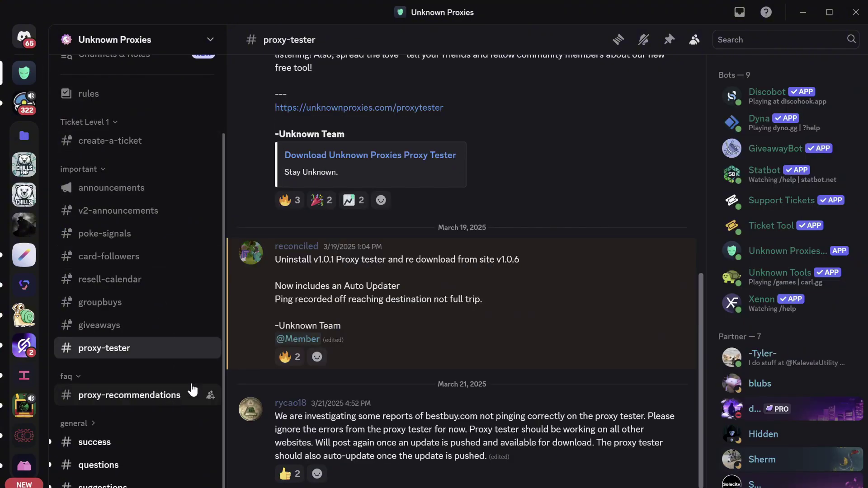
scroll(321, 262, "up", 2)
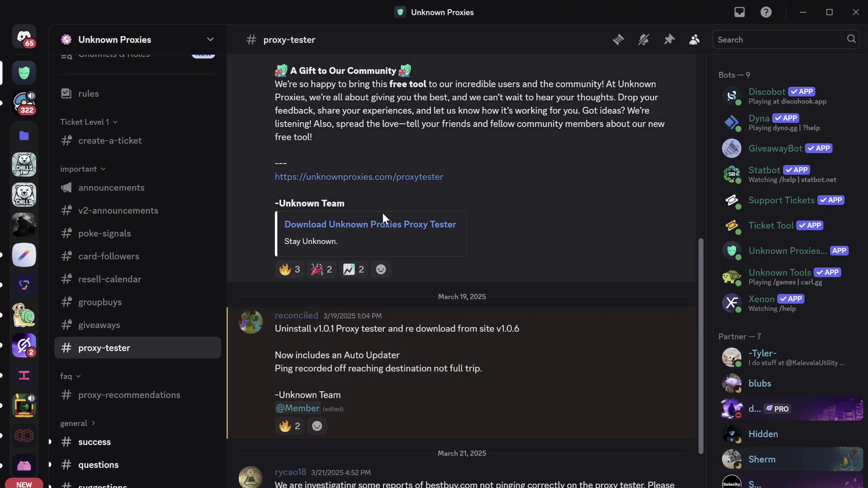
left_click(131, 400)
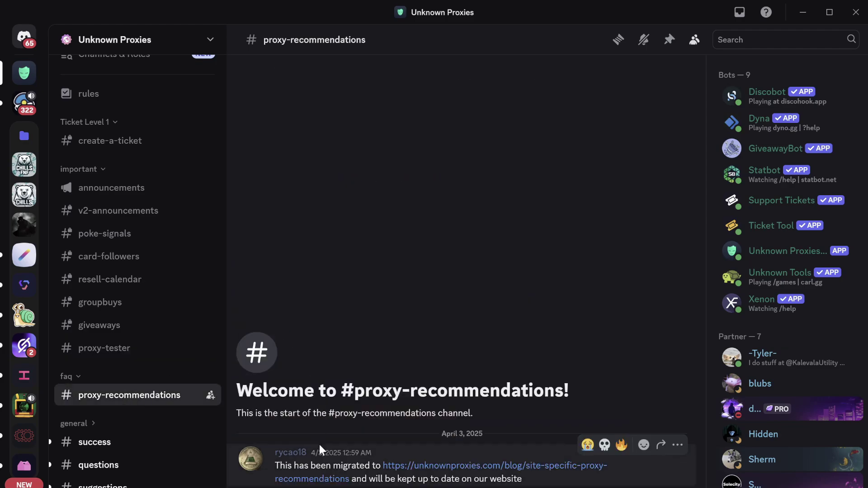
left_click(414, 470)
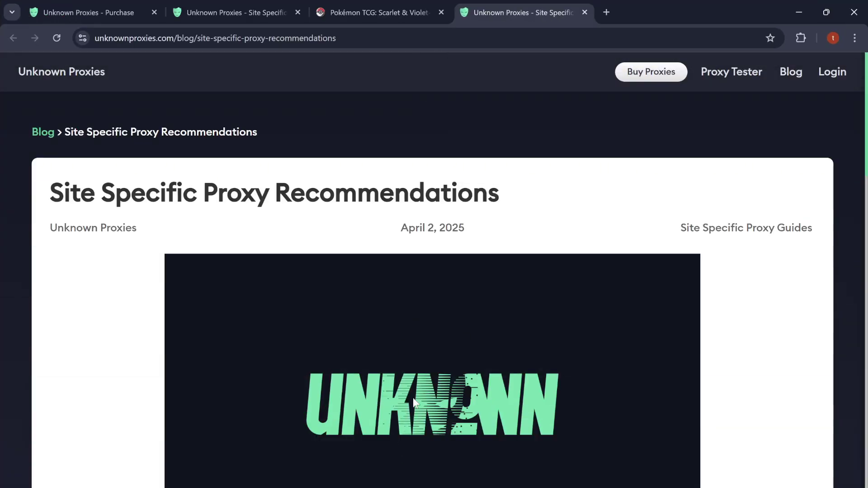
scroll(397, 409, "down", 2)
scroll(397, 406, "up", 1)
scroll(397, 406, "down", 2)
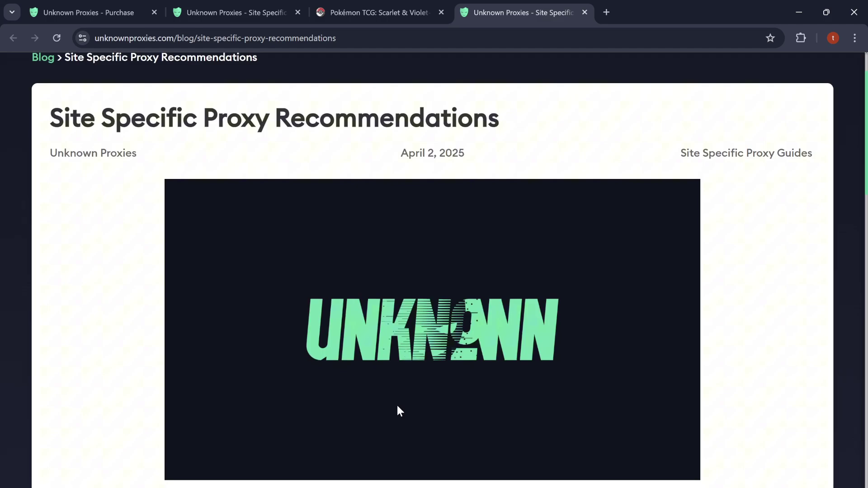
scroll(397, 409, "down", 4)
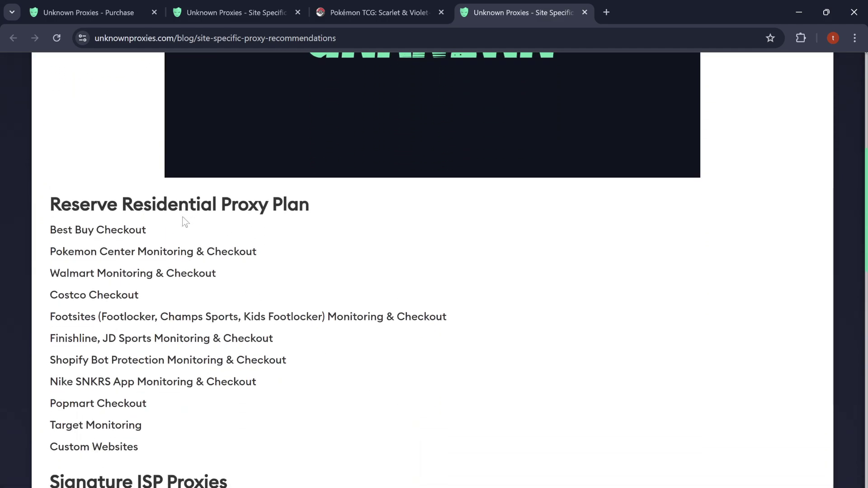
scroll(203, 397, "down", 2)
scroll(203, 393, "down", 1)
scroll(203, 394, "up", 2)
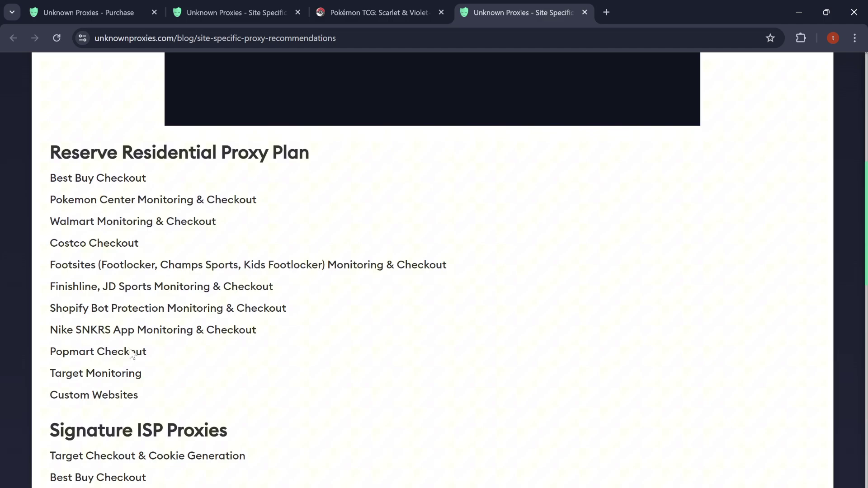
scroll(135, 362, "down", 5)
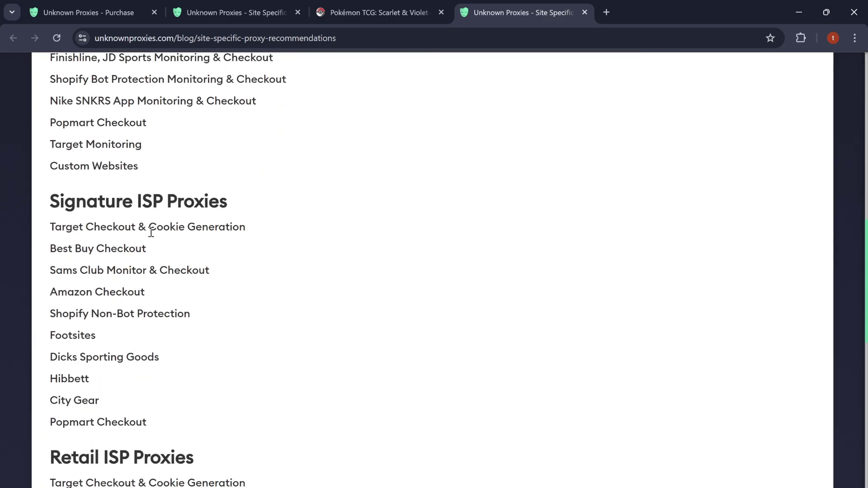
scroll(100, 451, "down", 1)
scroll(99, 451, "down", 5)
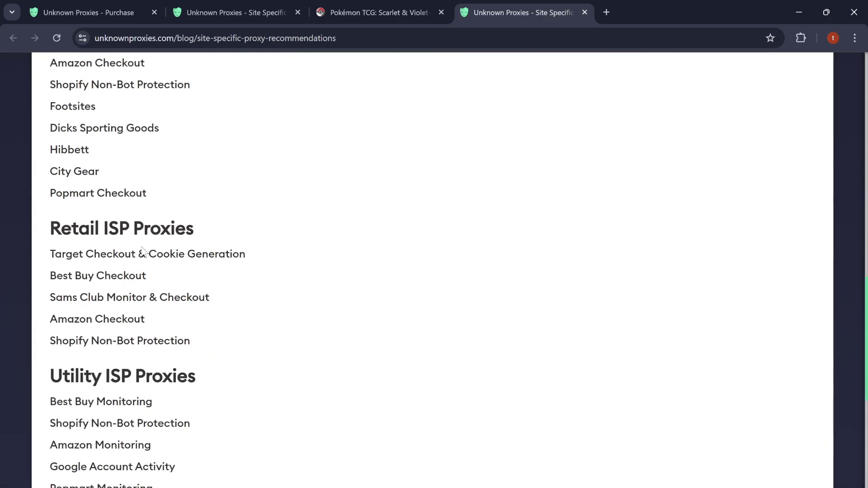
scroll(116, 368, "down", 2)
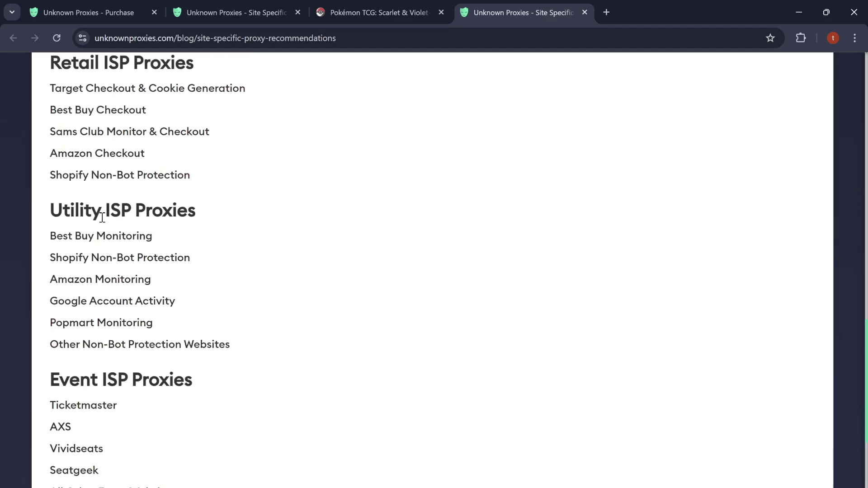
scroll(123, 326, "down", 4)
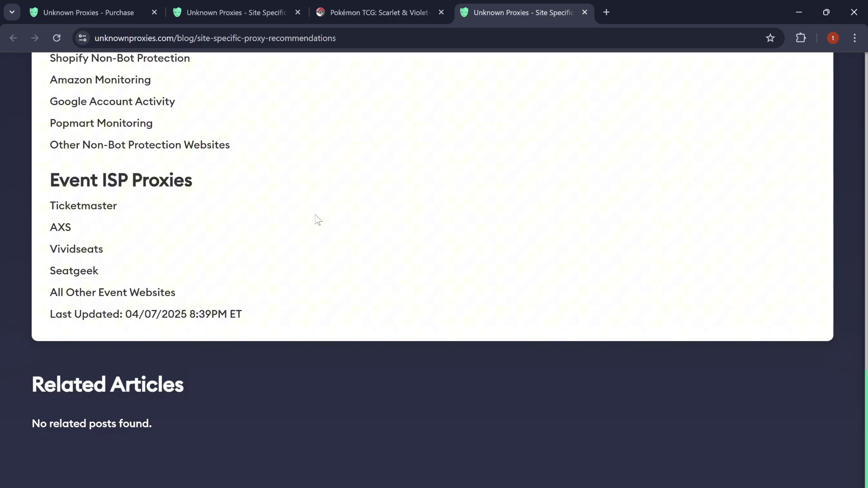
- Minimise Chrome and go to the Poke Signals #pokemon-center feed in Discord
left_click(799, 8)
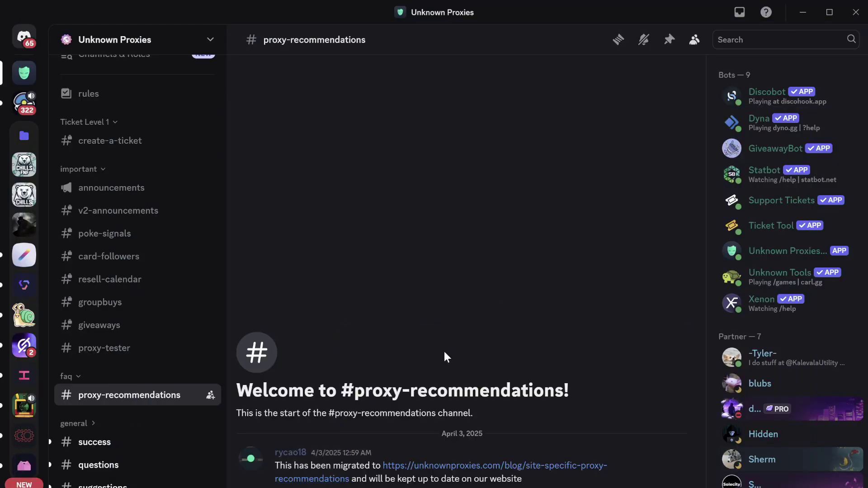
left_click(30, 112)
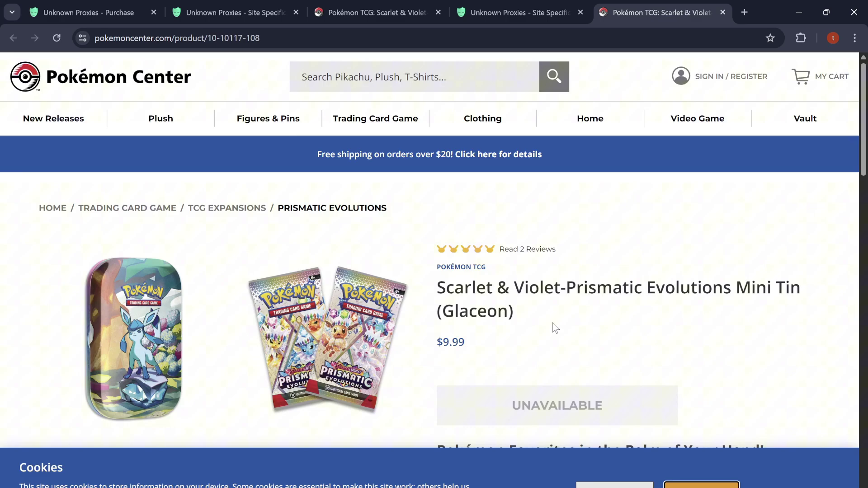
- Select the entire Glaceon Mini Tin product URL in the address bar
double_click(319, 39)
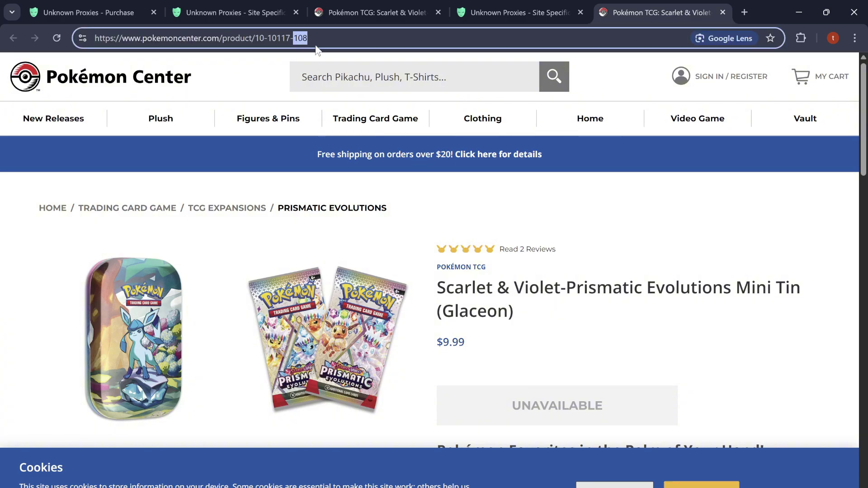
triple_click(319, 41)
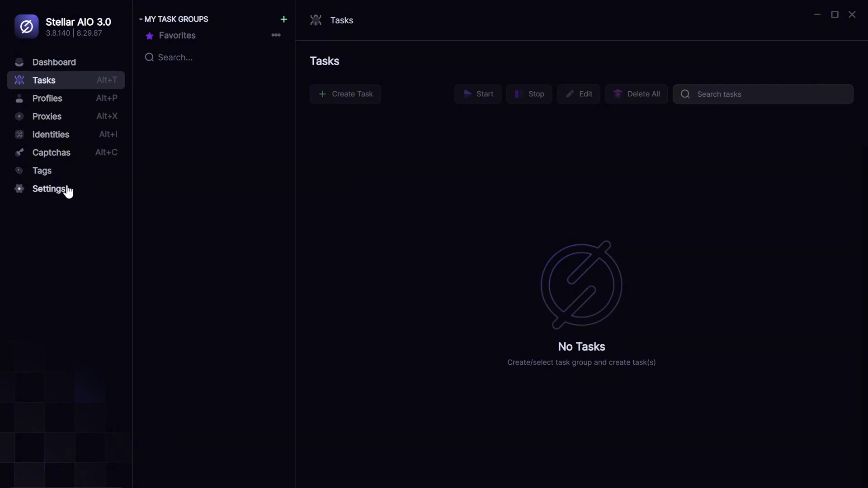
- Go to Identities, then Proxies, to view the isp and Unknown Resi proxy groups
left_click(72, 142)
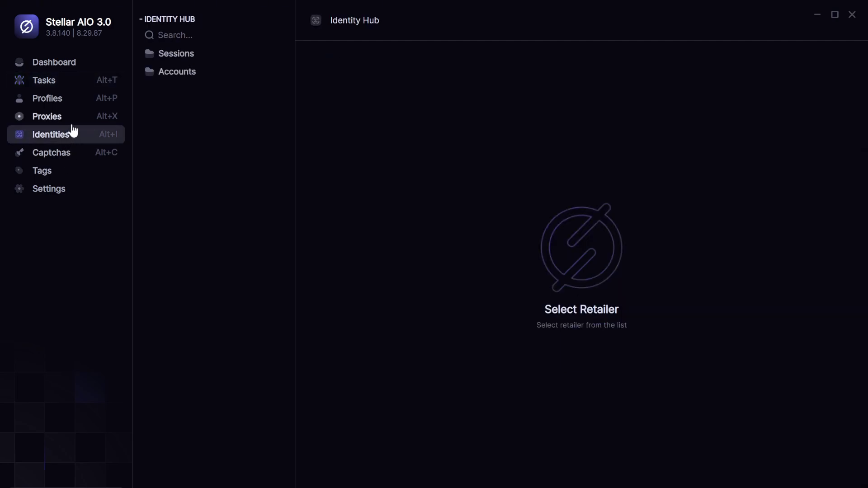
left_click(74, 120)
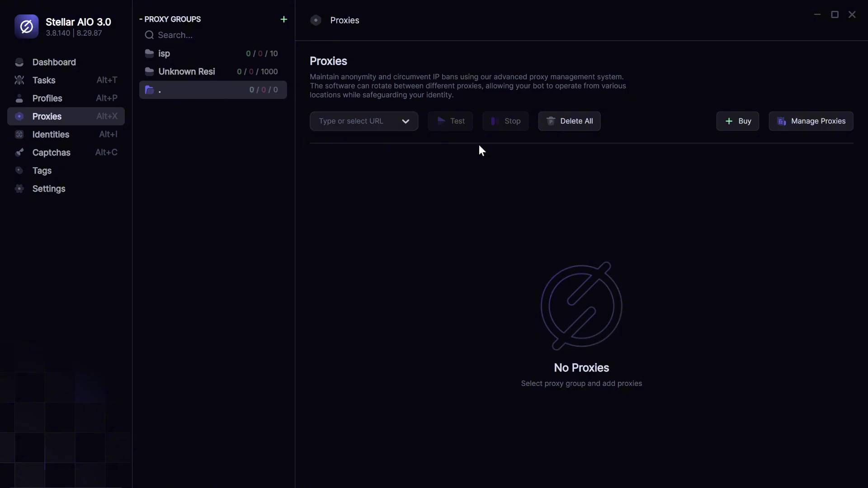
left_click(788, 120)
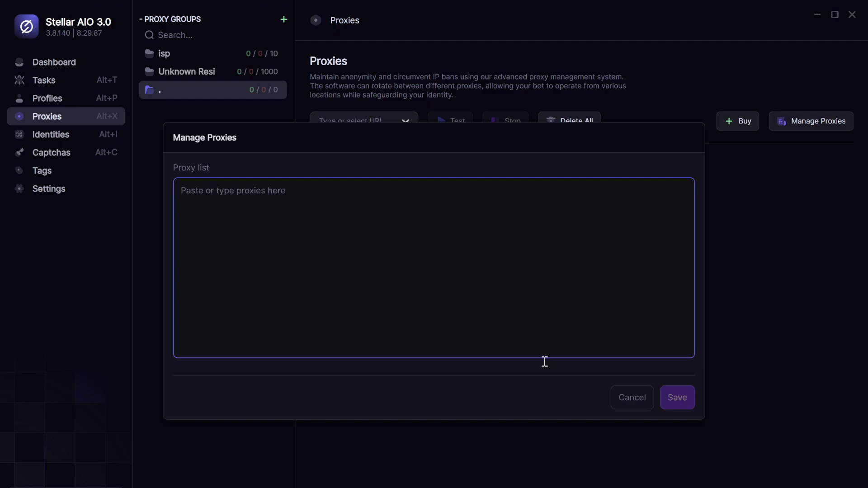
left_click(619, 396)
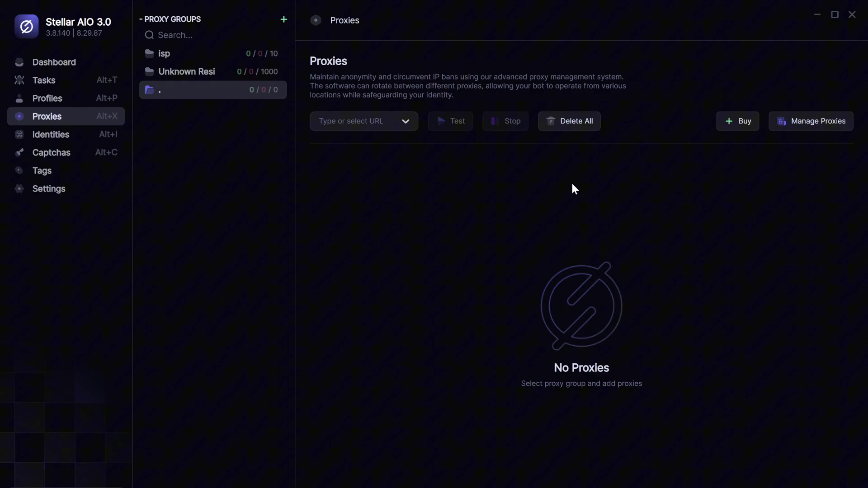
- Open the Profiles page to review the chills test profile group
mouse_move(223, 96)
left_click(68, 99)
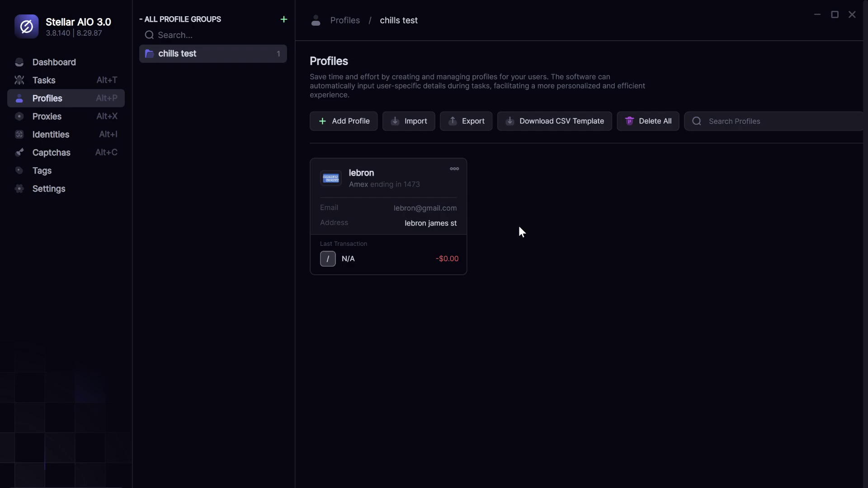
- Create a new task group for the PokemonCenter site named 'test'
left_click(82, 82)
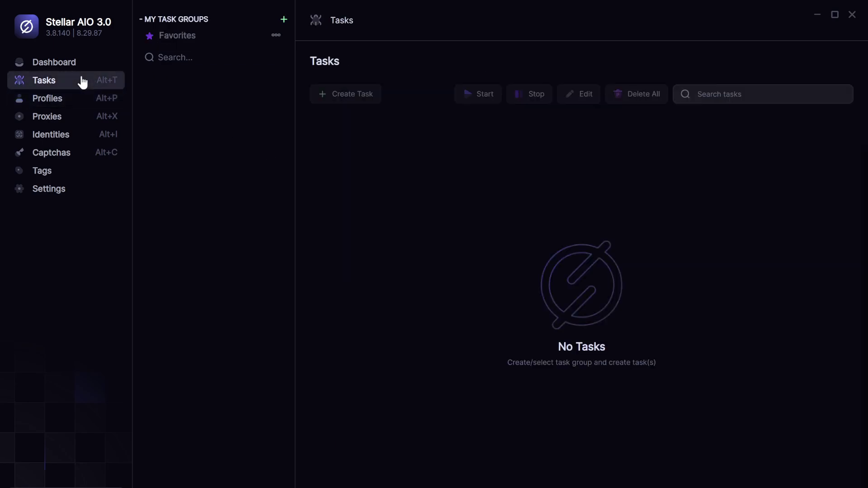
left_click(283, 20)
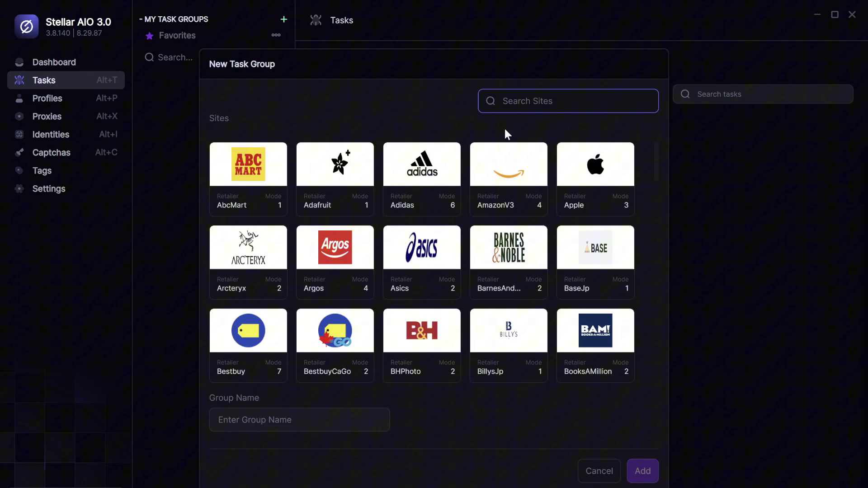
type("pok")
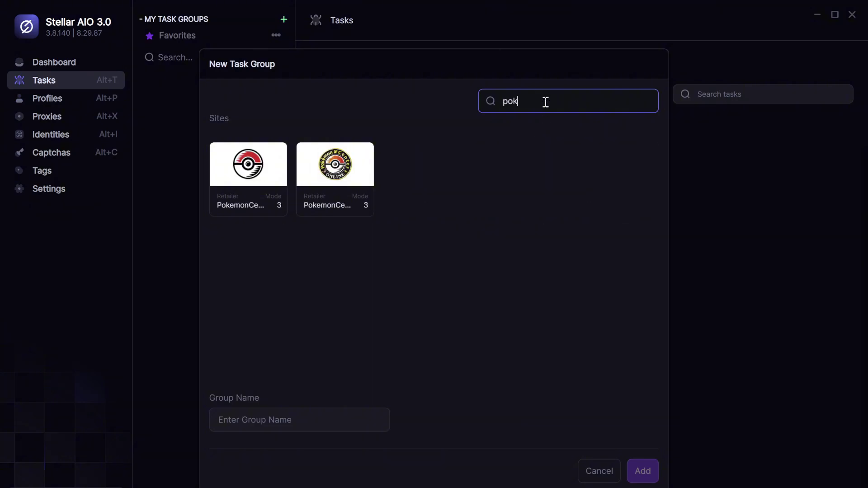
left_click(273, 159)
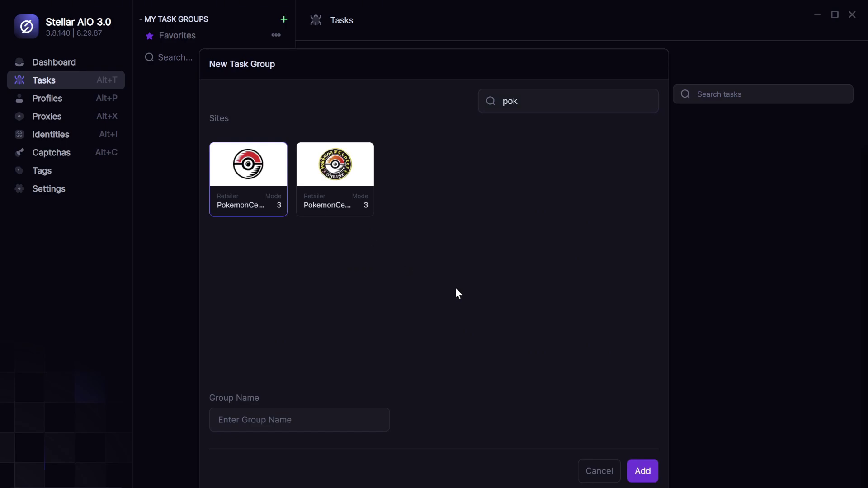
left_click(643, 474)
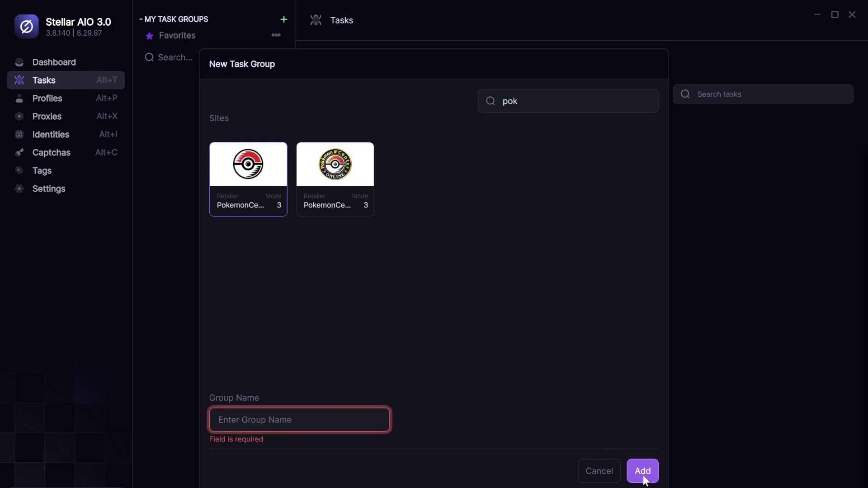
left_click(340, 424)
type("test")
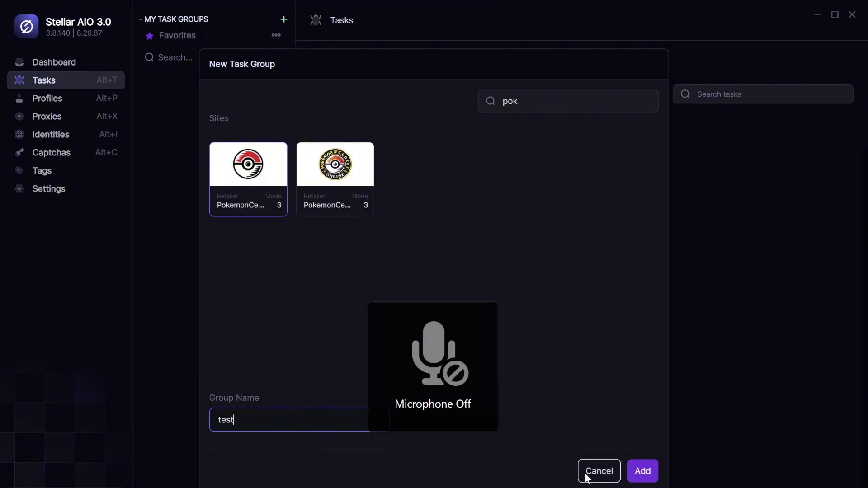
left_click(642, 471)
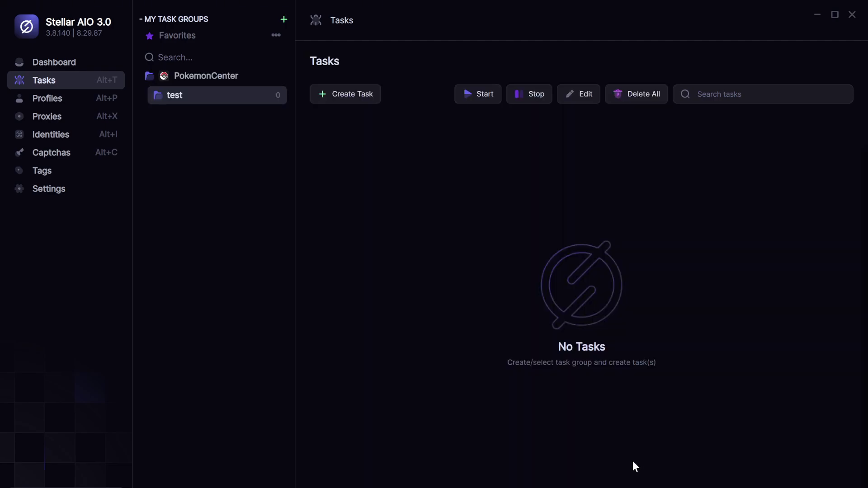
- Start a new task with guest-fast mode and the chills test profile
left_click(331, 95)
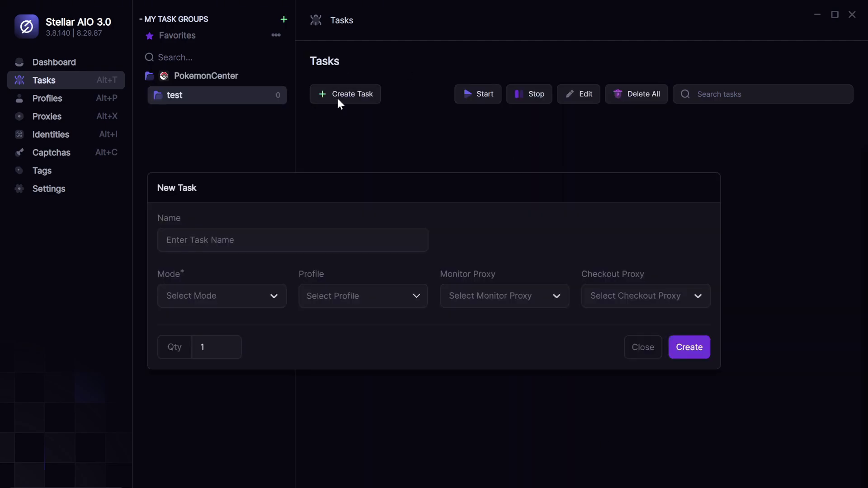
left_click(246, 297)
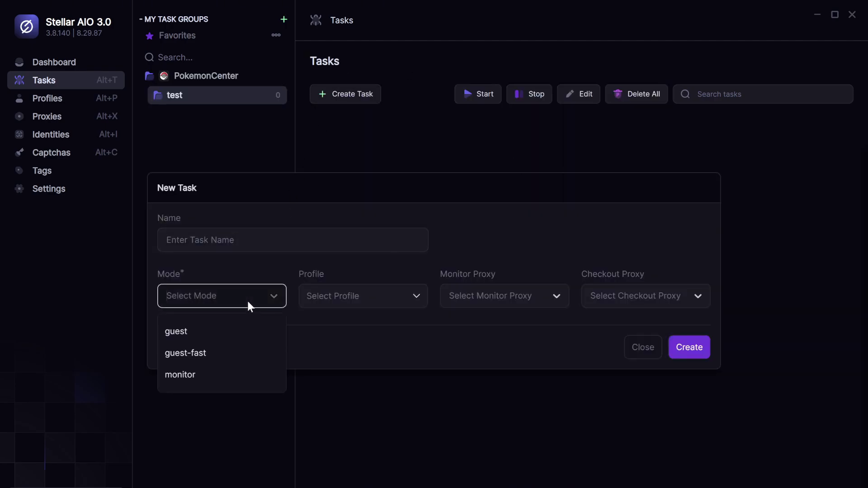
left_click(219, 352)
left_click(390, 211)
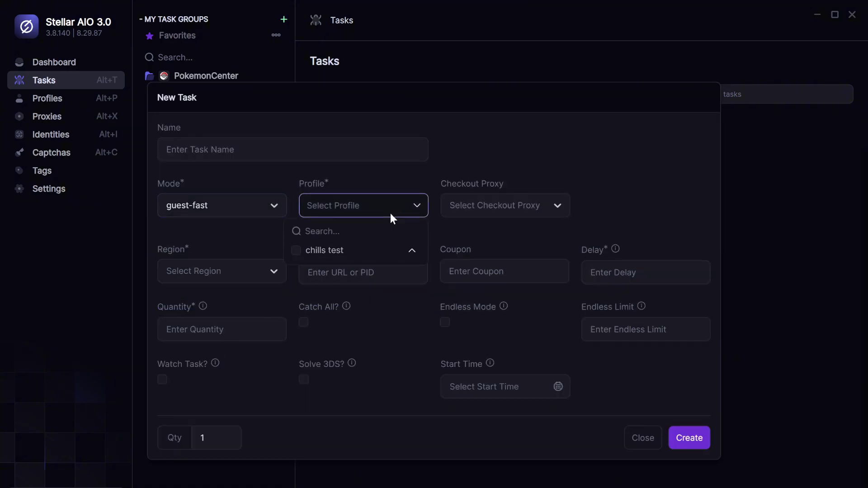
left_click(296, 251)
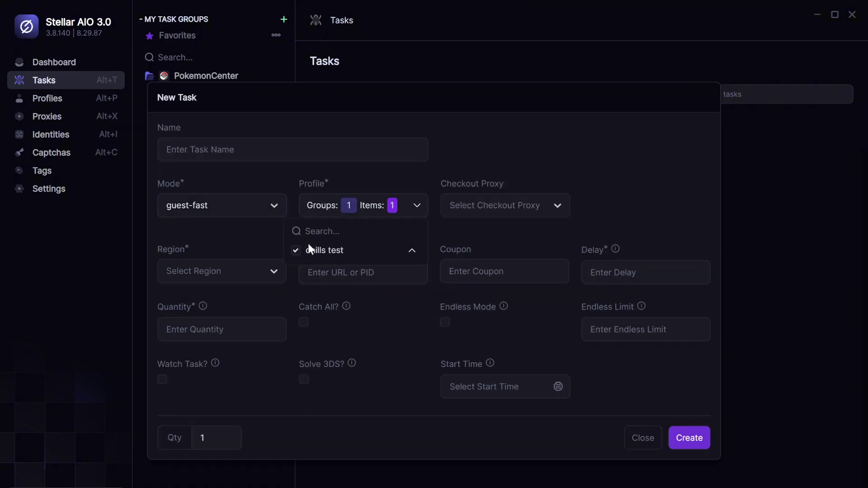
- Set the task's checkout proxy to Unknown Resi and its region to US
left_click(525, 214)
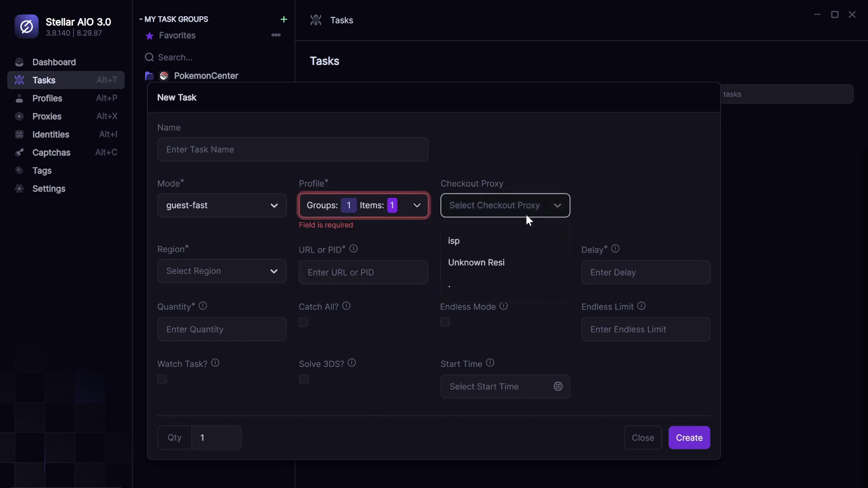
left_click(488, 267)
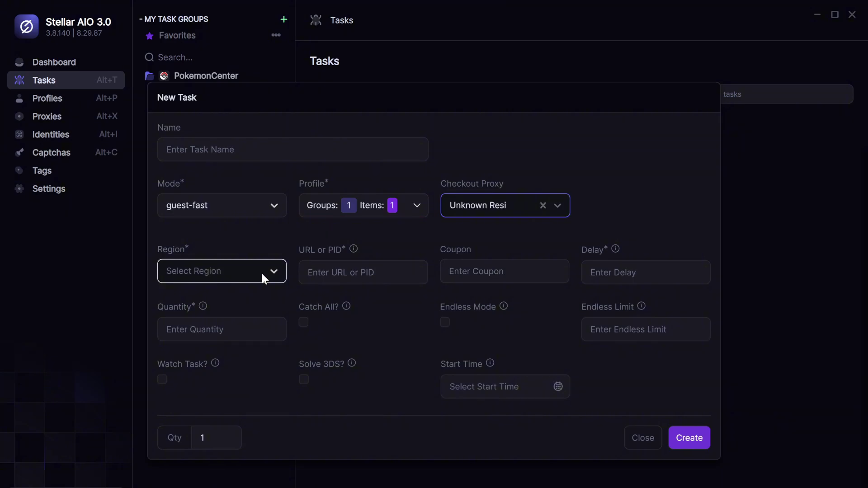
left_click(474, 207)
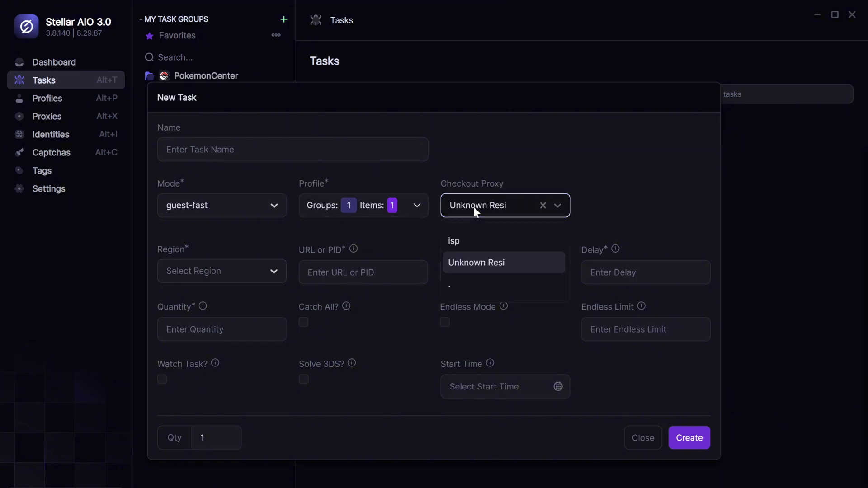
left_click(473, 207)
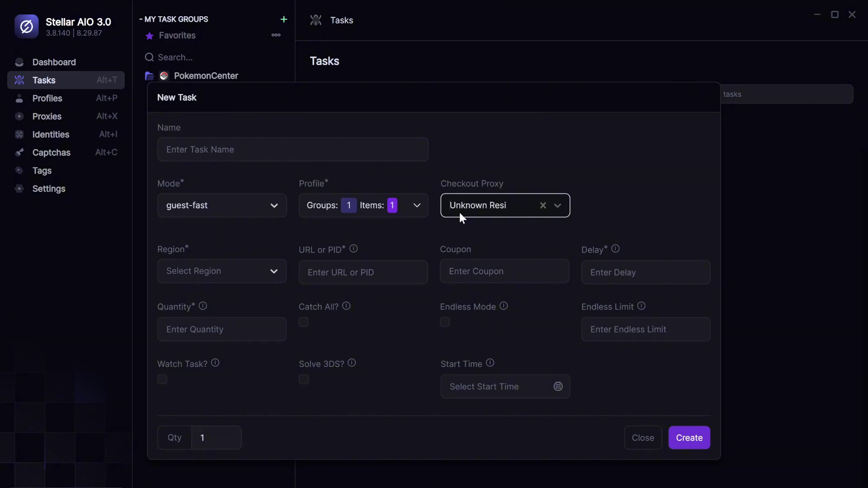
left_click(268, 270)
left_click(233, 305)
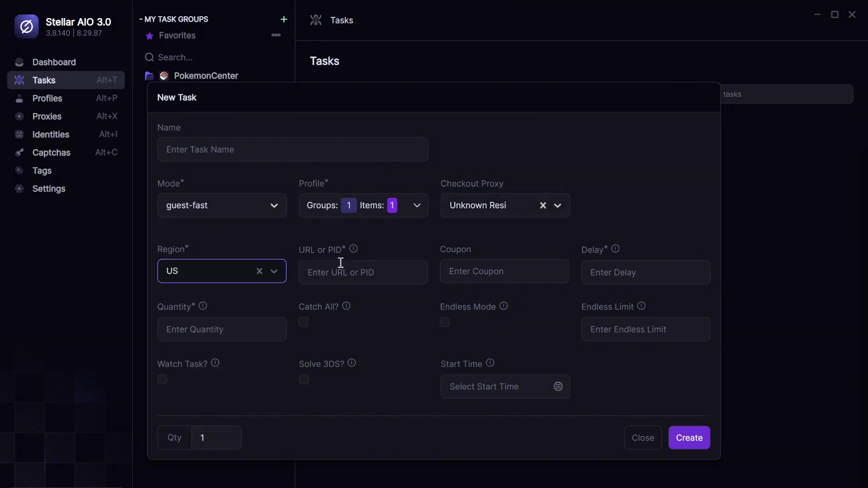
- Paste the Glaceon Mini Tin product URL into the URL or PID field
left_click(403, 275)
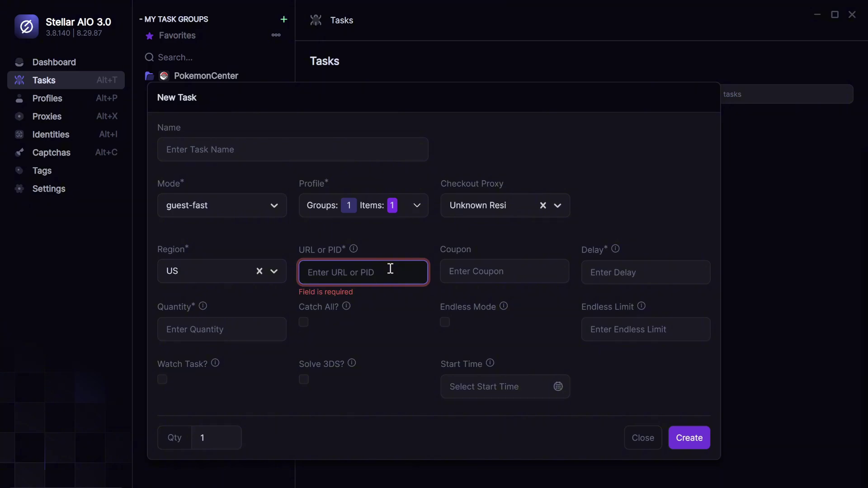
key("ctrl+v")
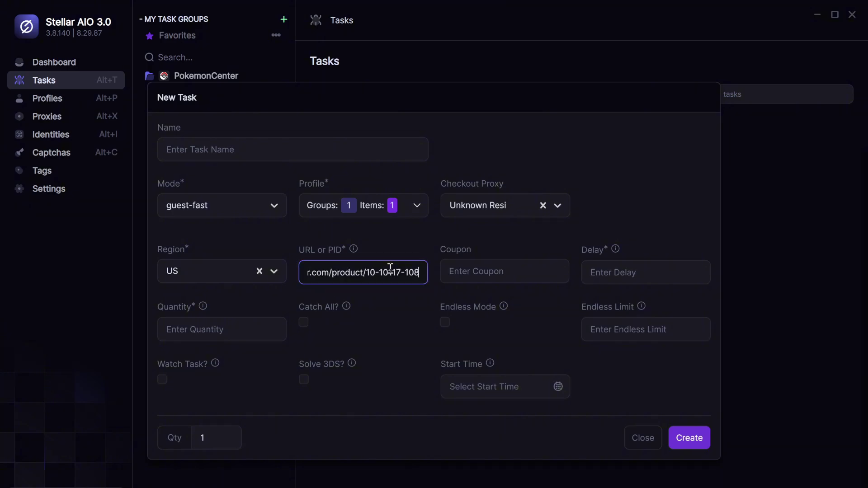
left_click(430, 239)
left_click(539, 270)
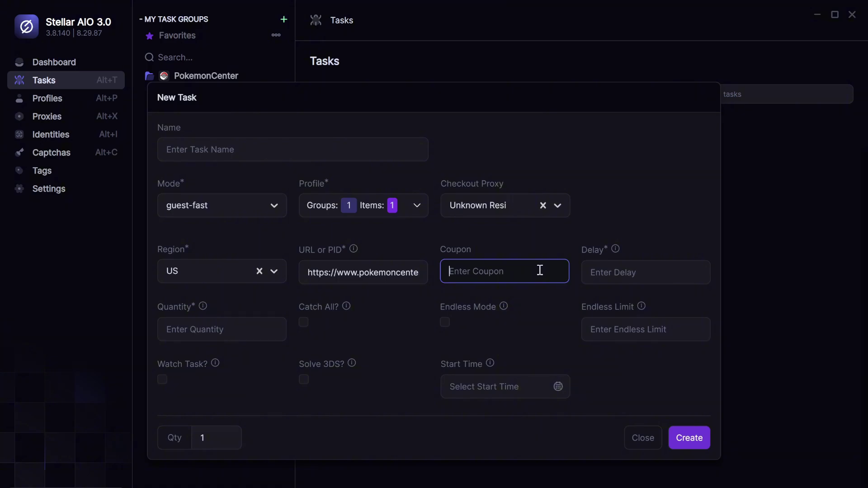
- Set delay 1000 and quantity 1, then create the task and close the form
left_click(598, 273)
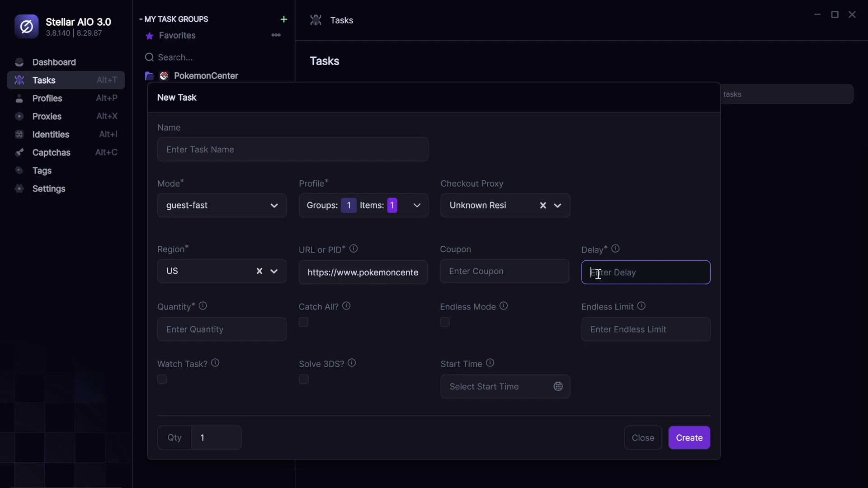
type("1000")
left_click(675, 221)
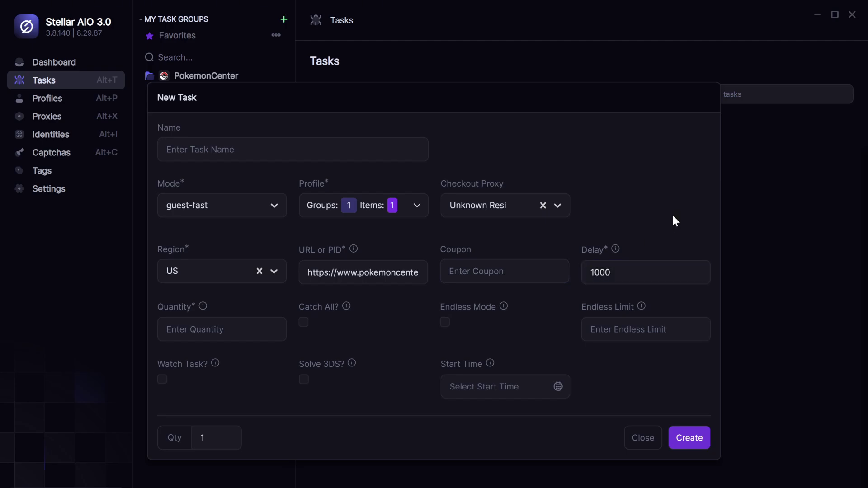
left_click(266, 328)
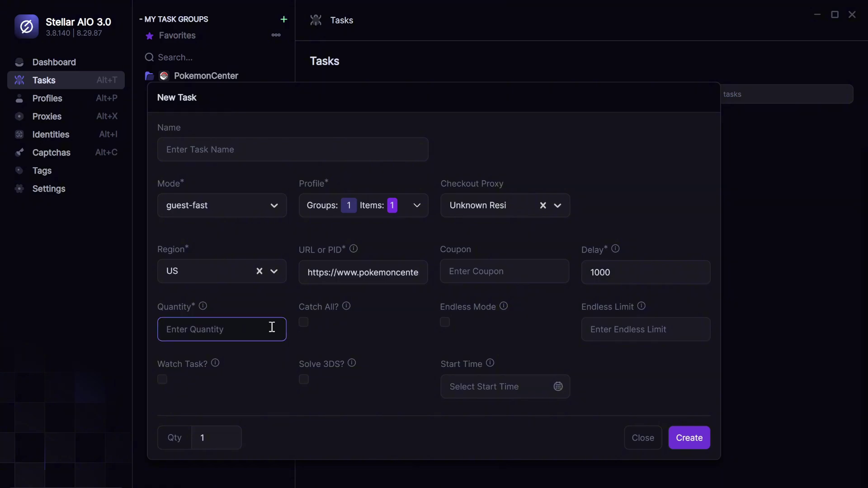
type("1")
left_click(302, 345)
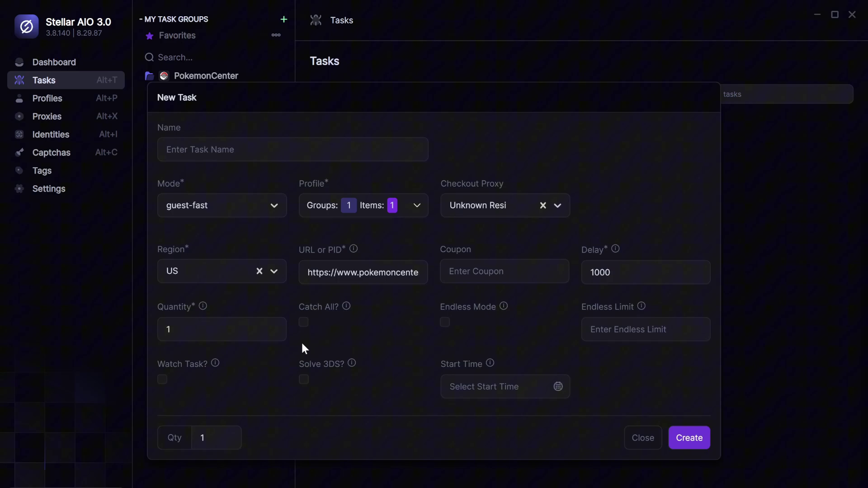
left_click(698, 446)
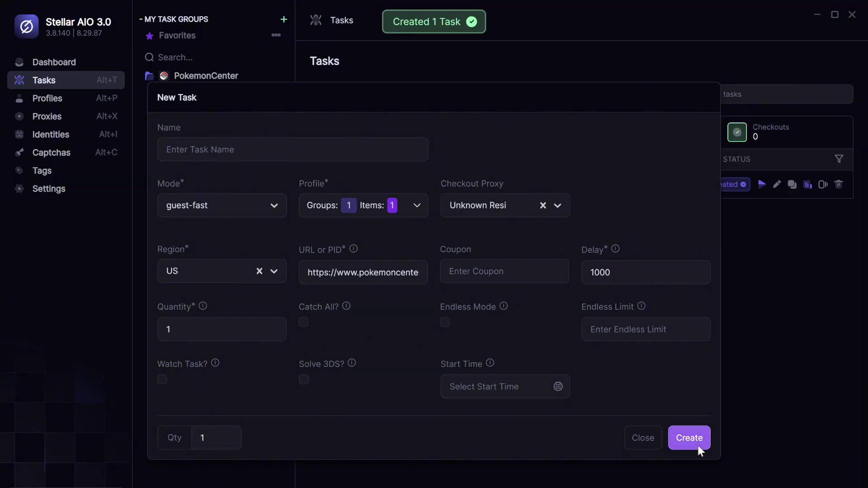
left_click(647, 436)
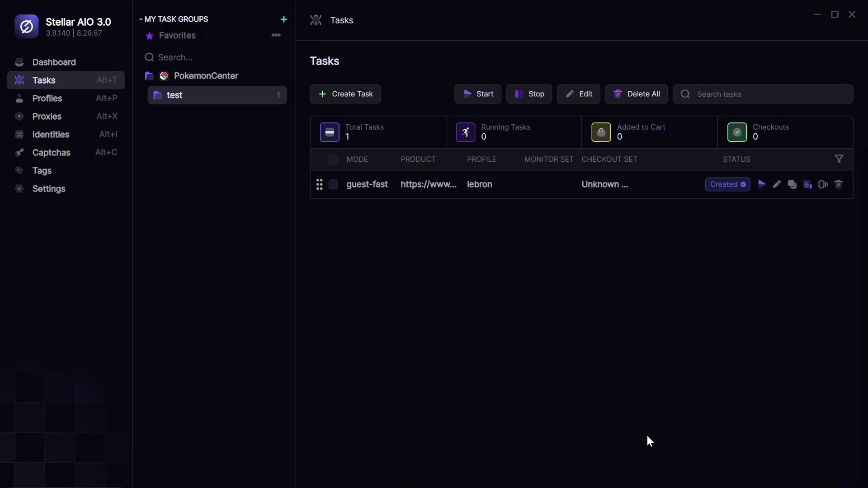
- Minimize Stellar AIO and the browser to reveal Discord's Poke Signals pokemon-center feed
left_click(816, 16)
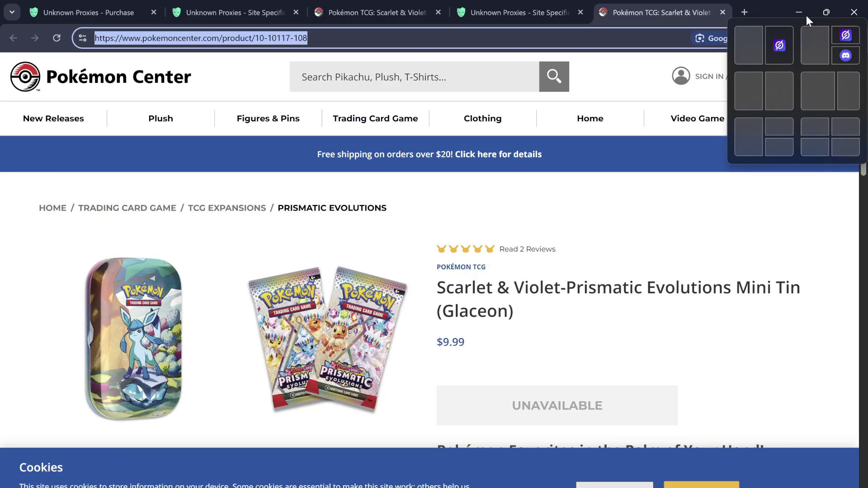
left_click(800, 15)
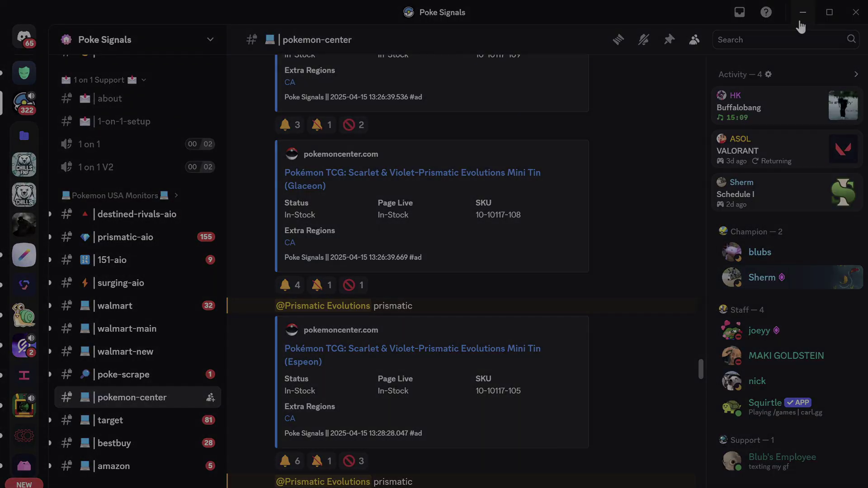